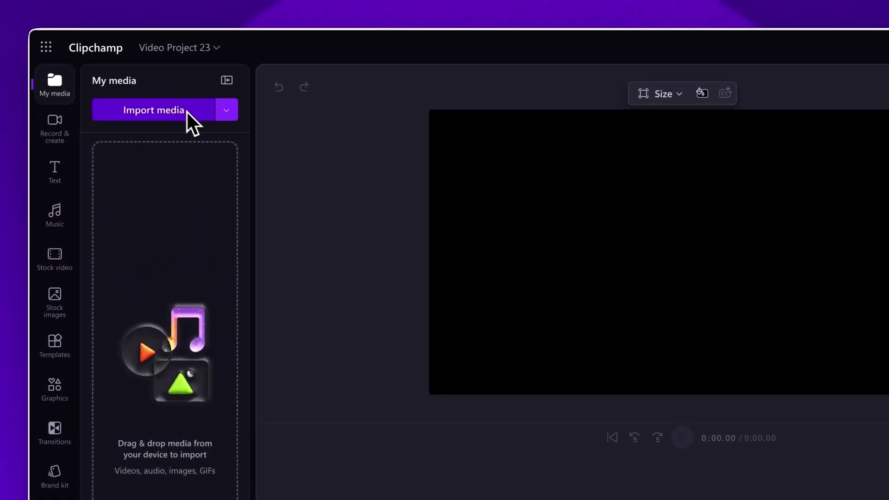
Choose OneDrive as the import source to show the My files folders.
click(229, 110)
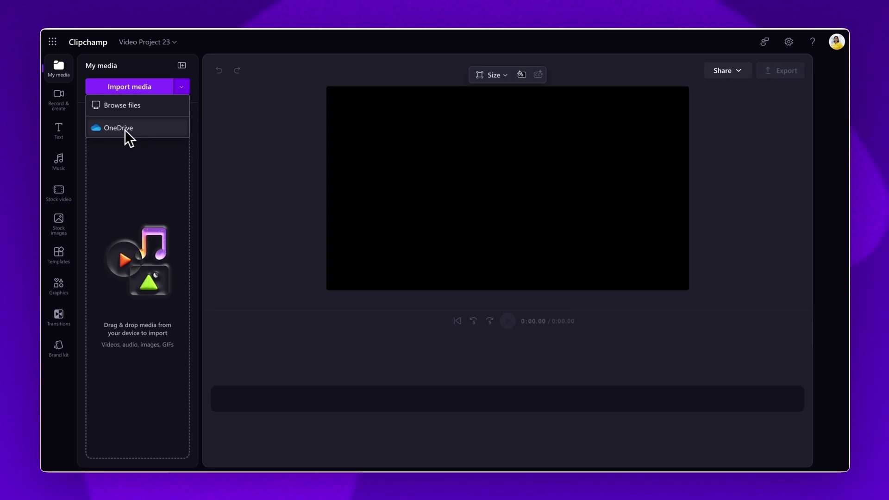
click(141, 130)
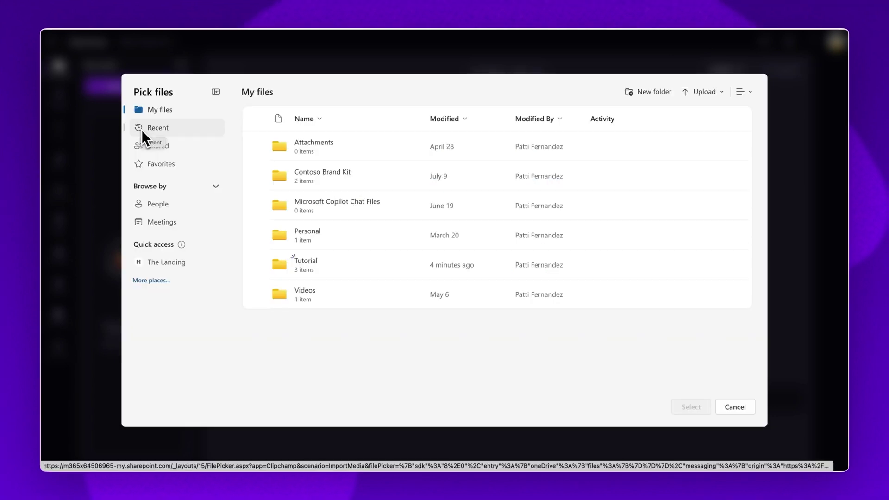
Import the brand music, stock image and announcement video from the OneDrive Tutorial folder.
click(305, 262)
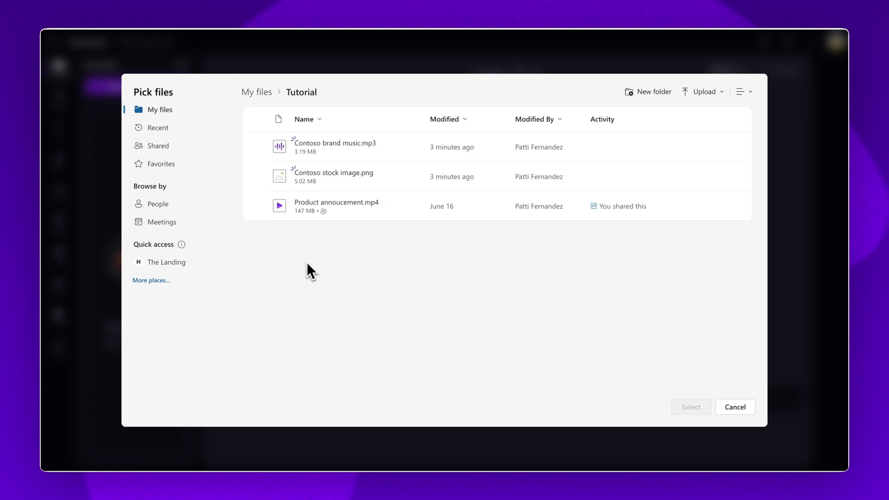
click(258, 147)
click(258, 176)
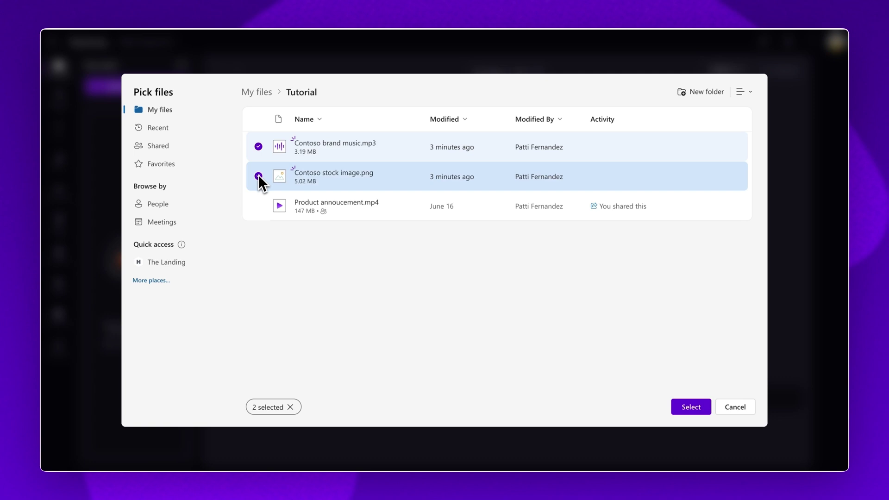
click(258, 205)
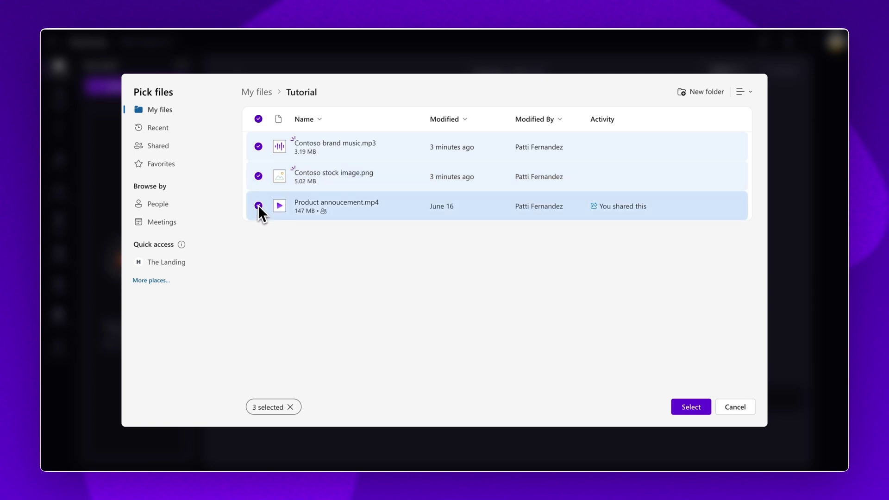
click(680, 406)
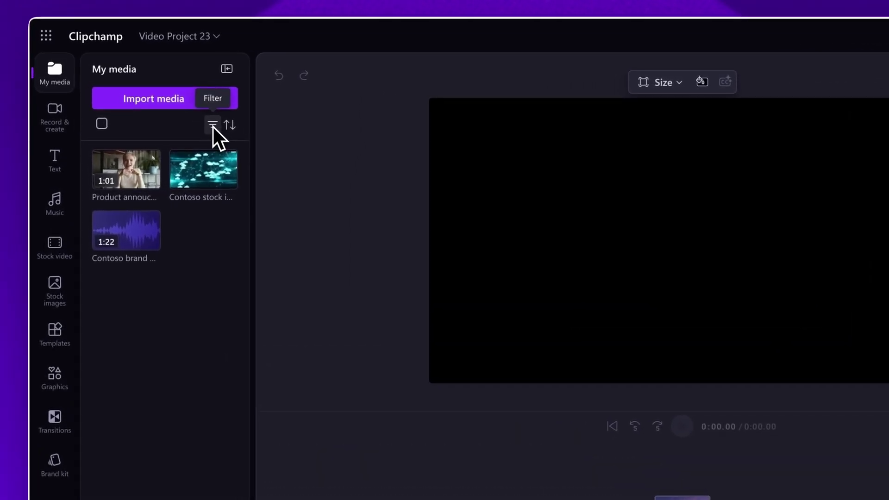
click(214, 126)
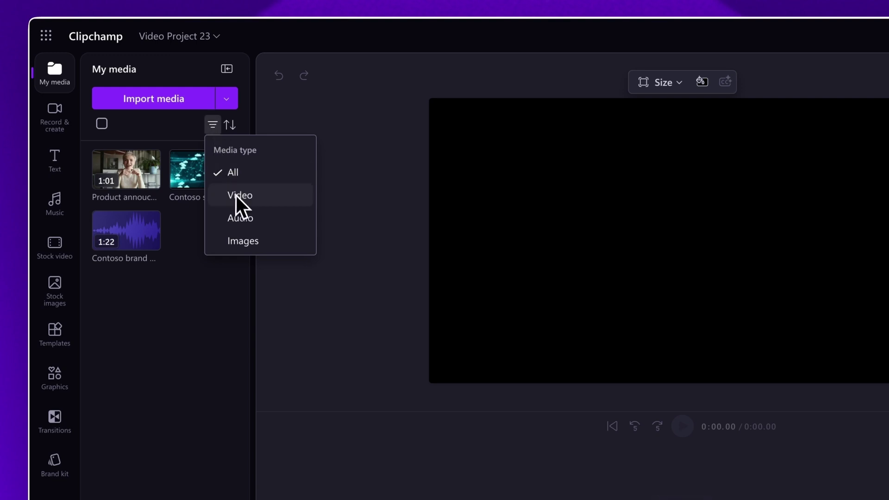
click(239, 195)
click(214, 124)
click(228, 217)
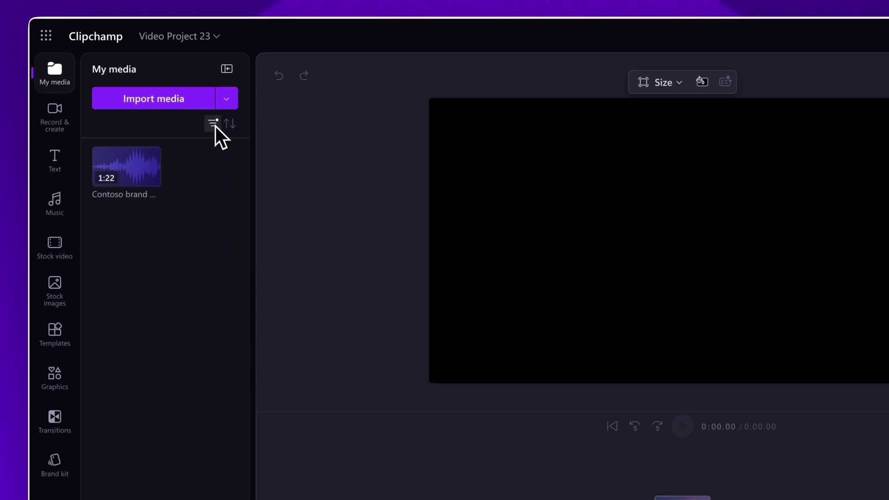
click(214, 124)
click(234, 241)
click(214, 123)
click(235, 172)
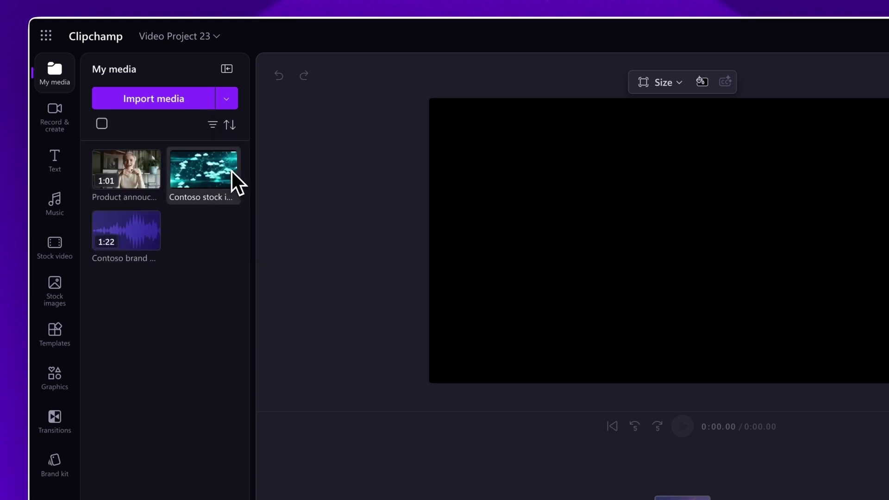
click(230, 125)
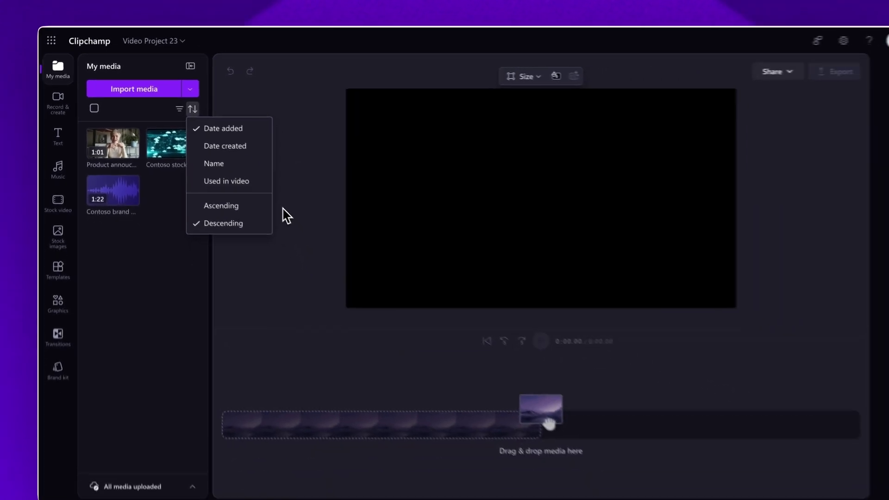
click(287, 215)
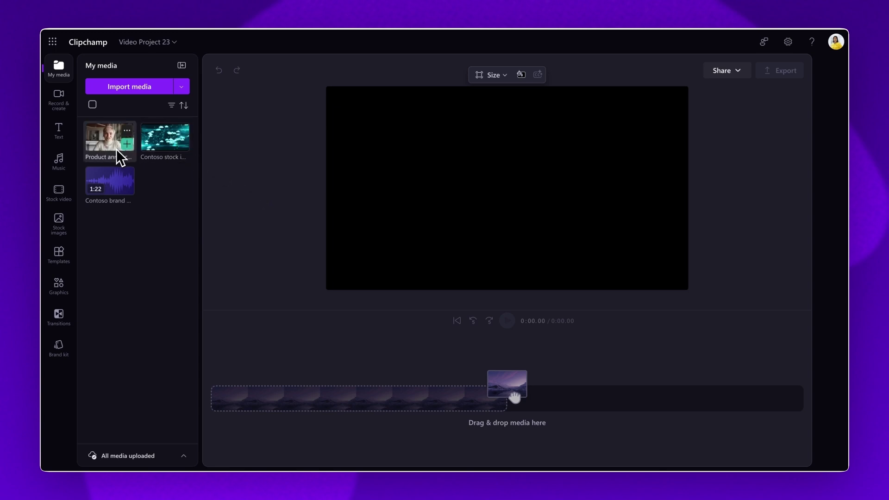
Add the product announcement video to the timeline and bring up the export settings.
mouse_move(111, 139)
mouse_down()
mouse_move(189, 164)
mouse_move(246, 409)
mouse_up()
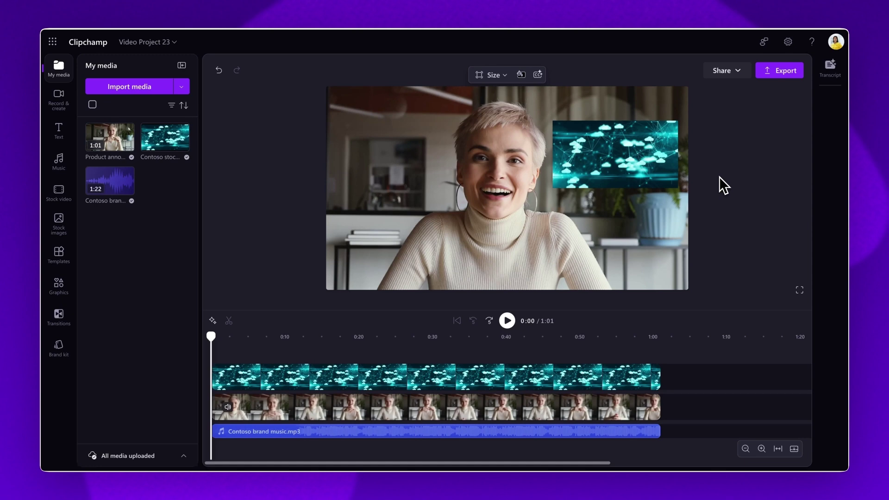
click(785, 73)
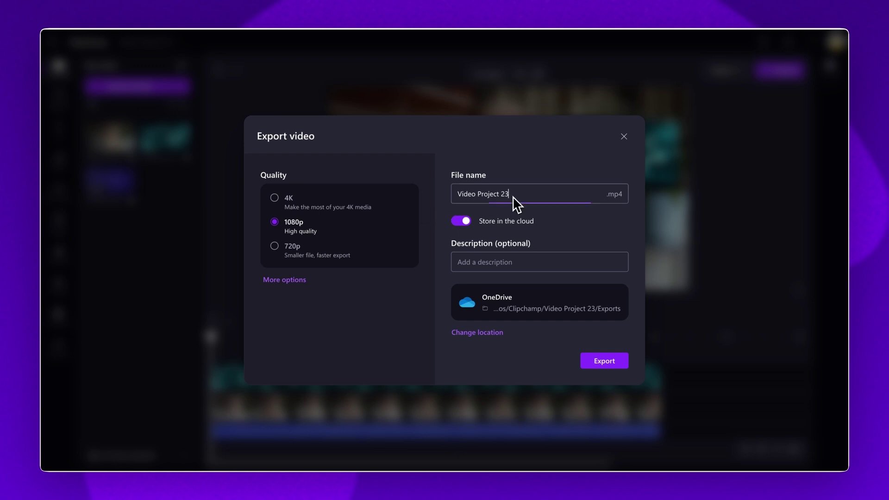
Select the existing export file name so it can be replaced with 'My Presentation'.
drag(511, 194, 454, 194)
text(My Presentation)
Export My Presentation.mp4 at 1080p to the OneDrive exports folder.
click(604, 361)
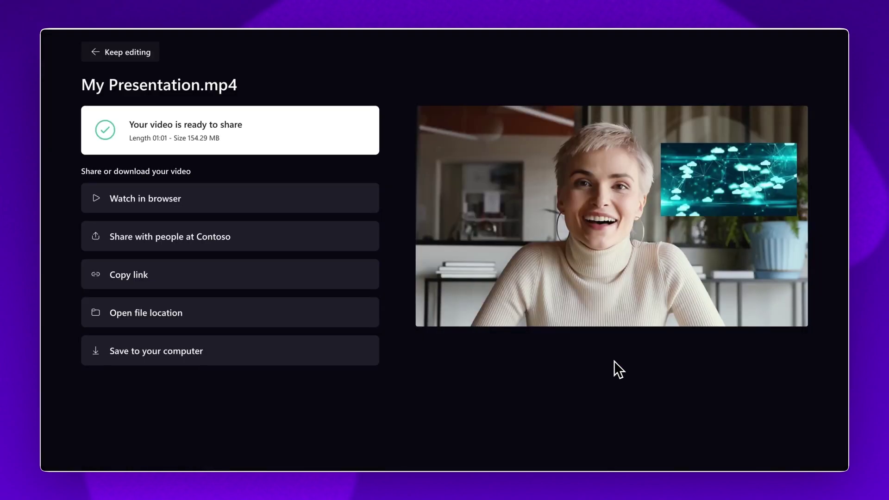